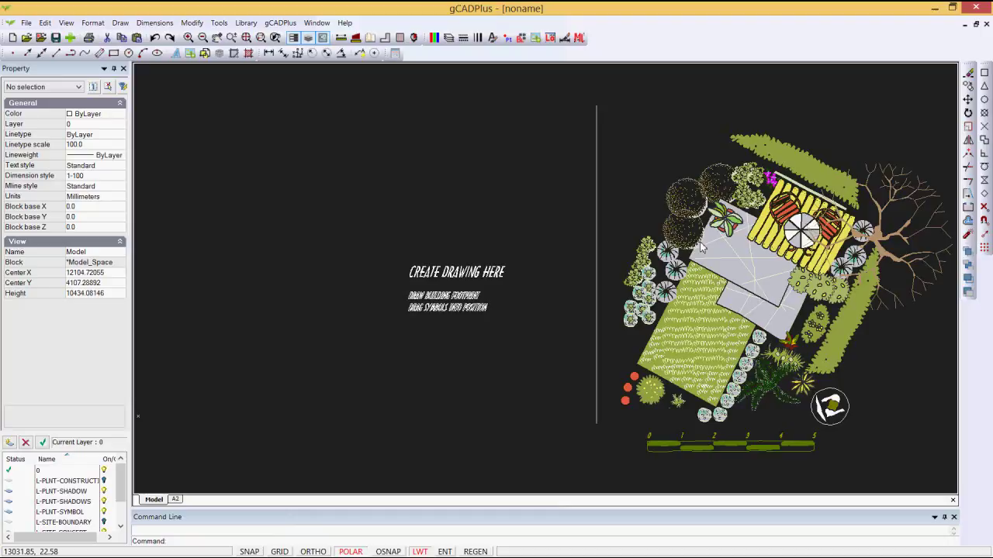
Erase the three placeholder text lines in the empty drawing area beside the garden plan.
click(537, 342)
click(385, 233)
right_click(365, 242)
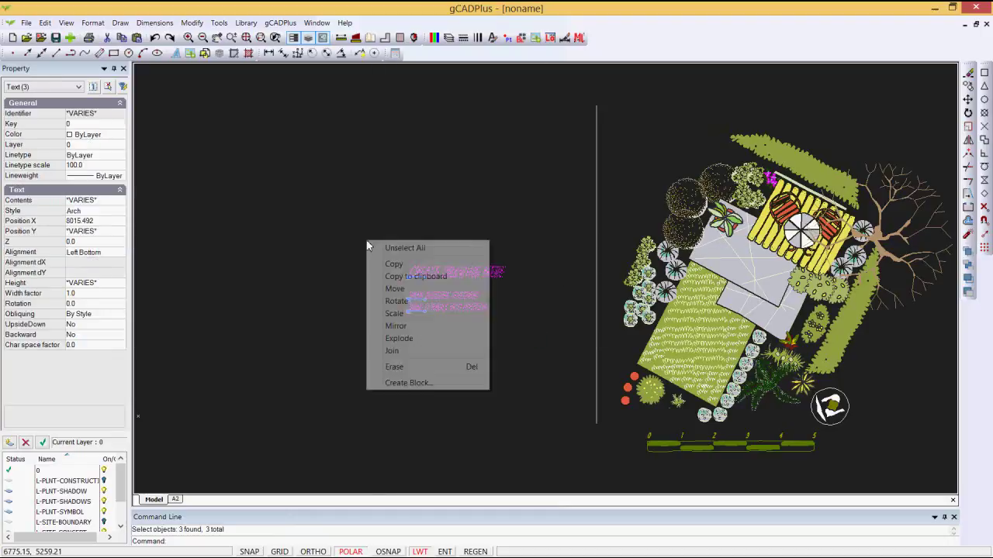
click(410, 369)
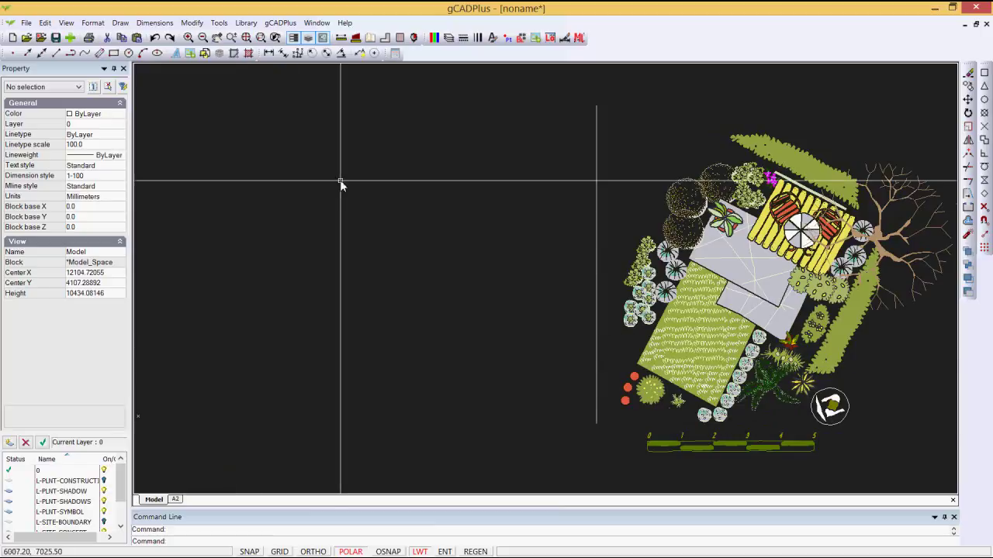
Set the drawing background color to white.
click(67, 24)
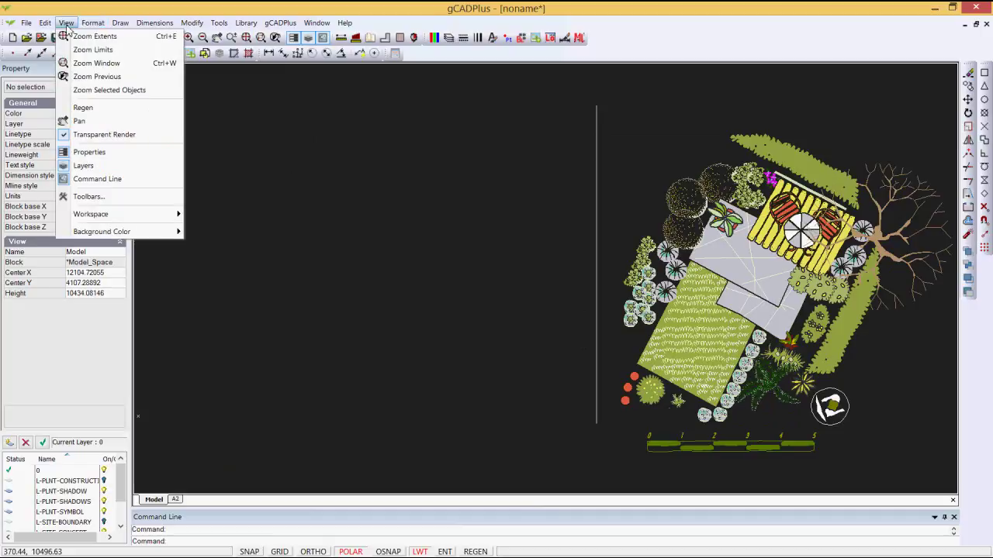
mouse_move(161, 232)
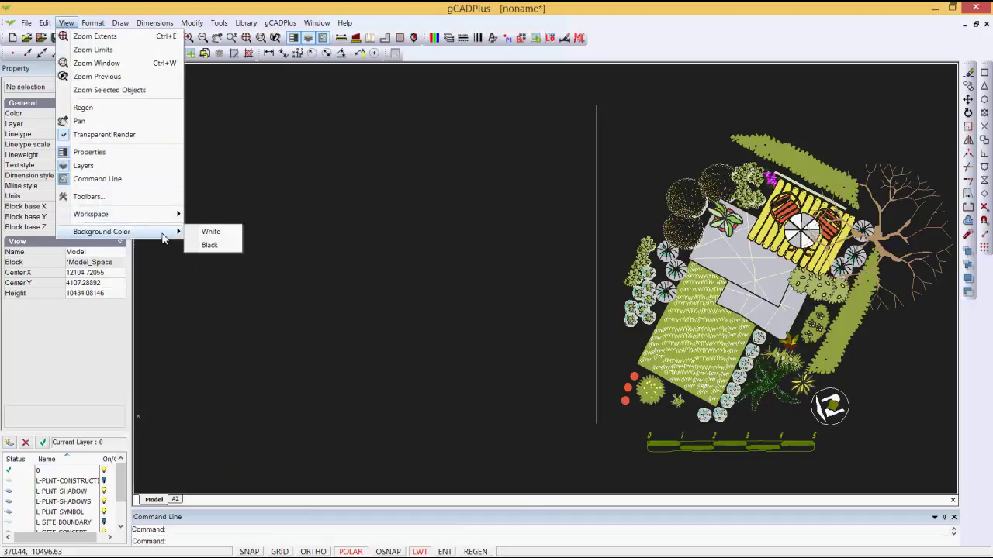
click(210, 234)
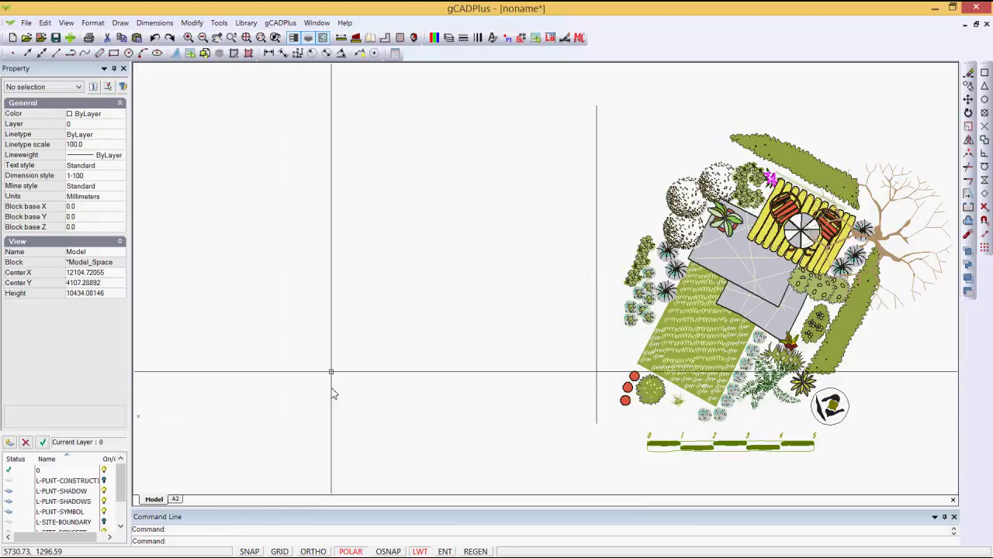
Set the point style size to 5 % of window height, using the X through the point marker.
mouse_move(396, 297)
middle_down()
mouse_move(601, 277)
mouse_move(585, 272)
middle_up()
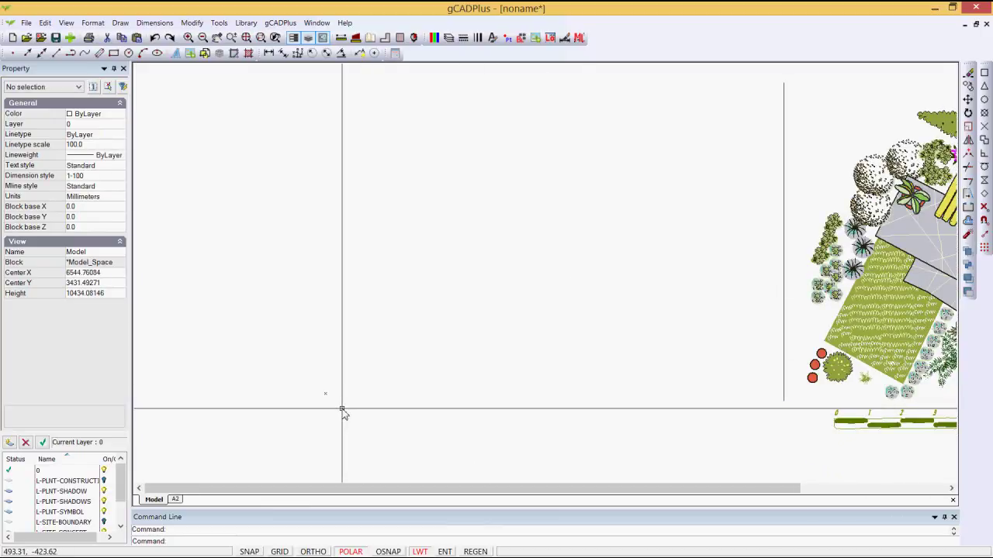
click(68, 26)
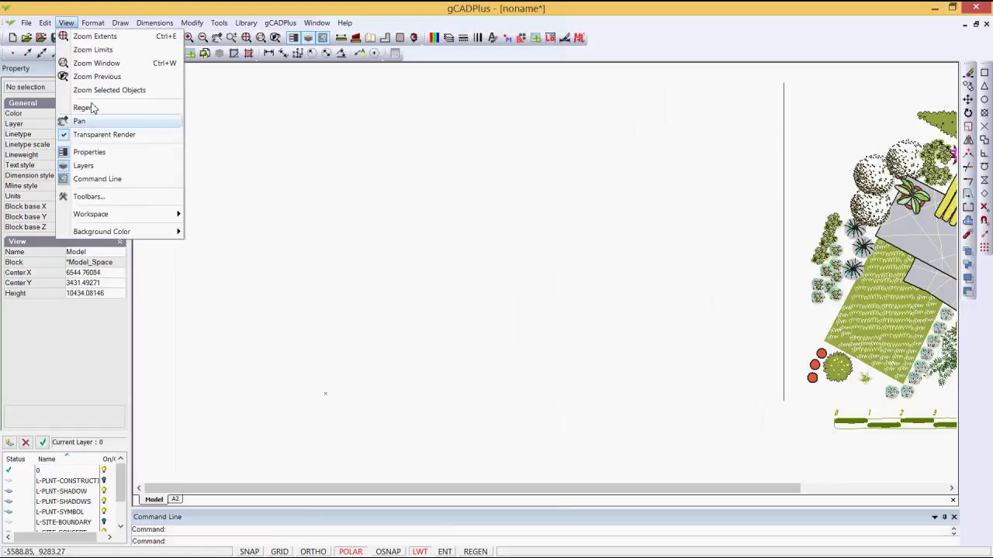
mouse_move(92, 23)
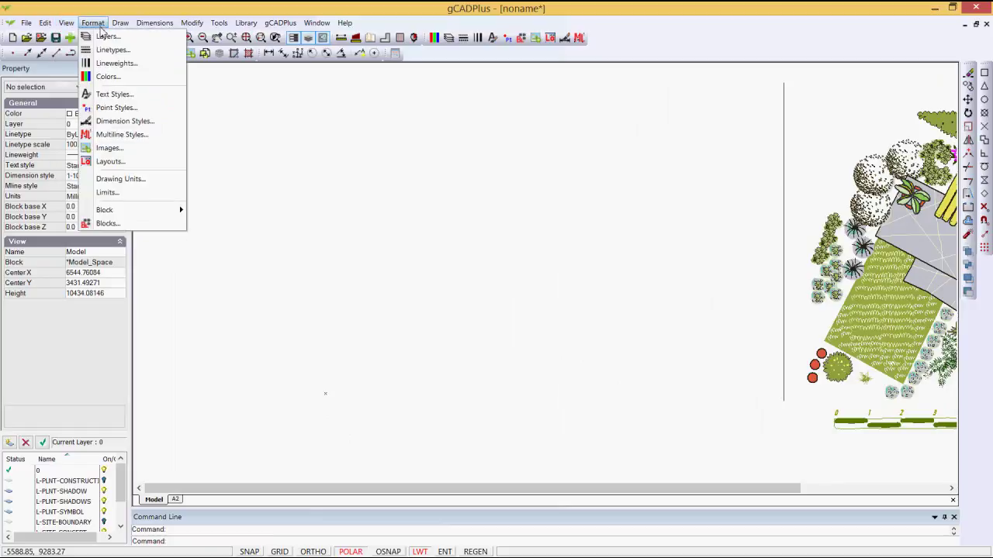
click(147, 107)
drag(474, 329, 454, 327)
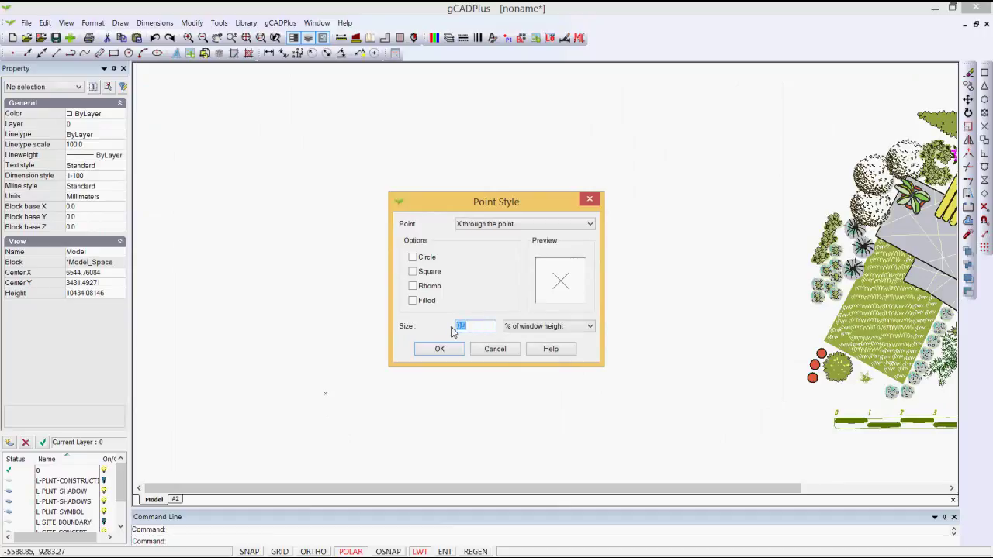
text(5)
key(Return)
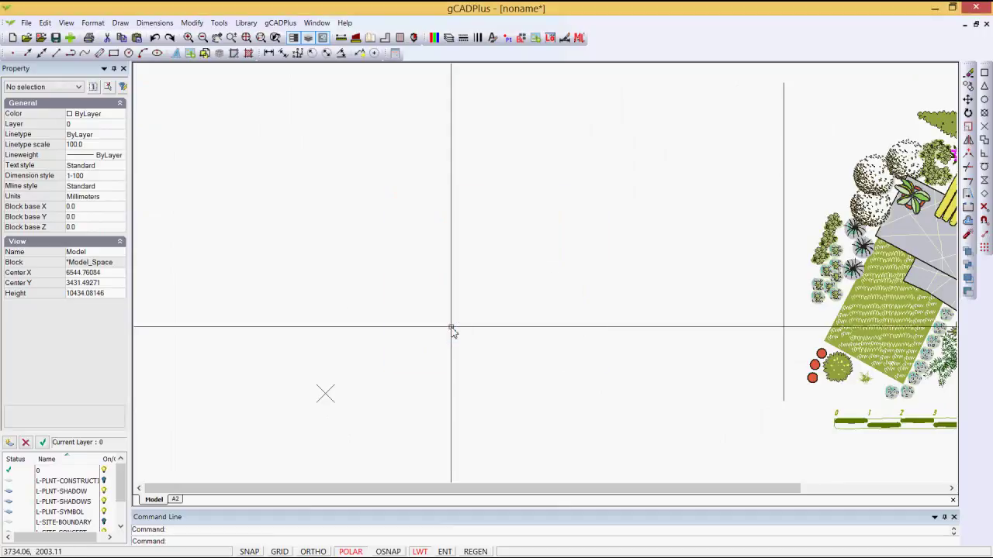
Inspect the properties of the X-shaped point marker, and clear the selection.
click(326, 401)
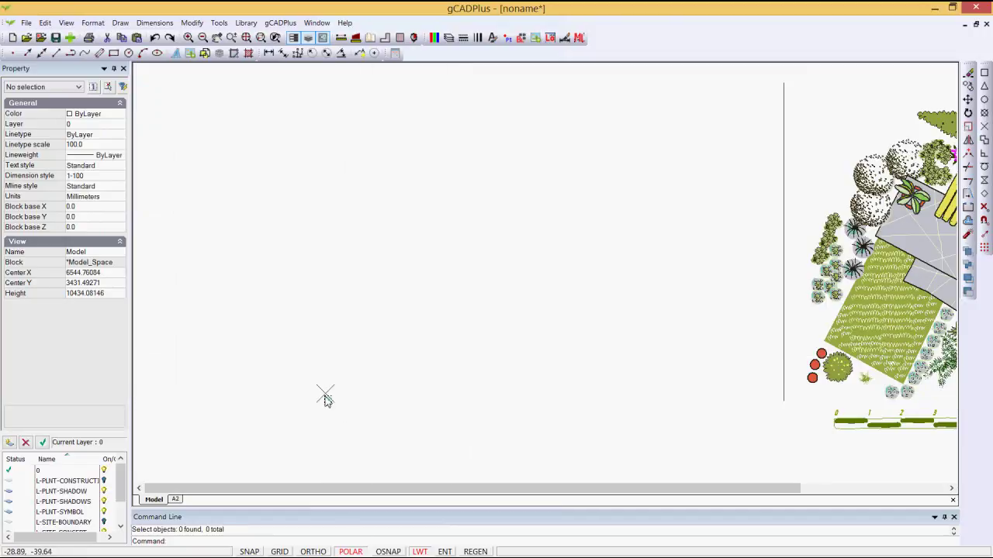
click(325, 396)
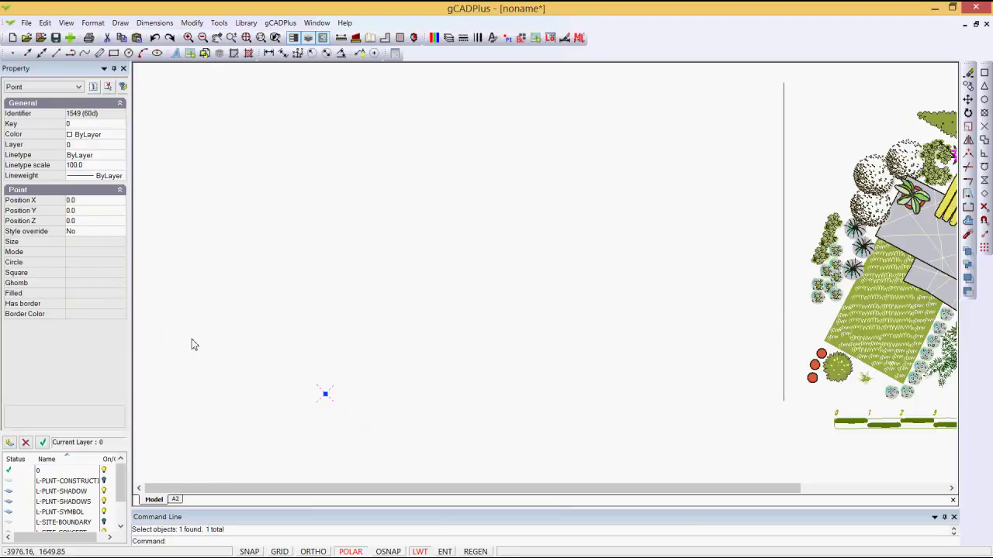
key(Escape)
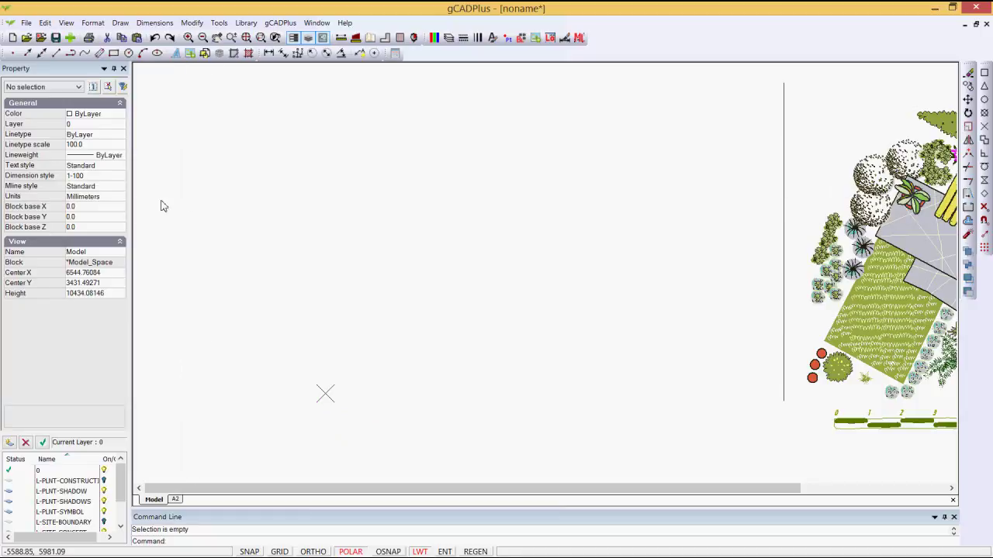
Set the current drawing color to Red for new objects.
click(116, 125)
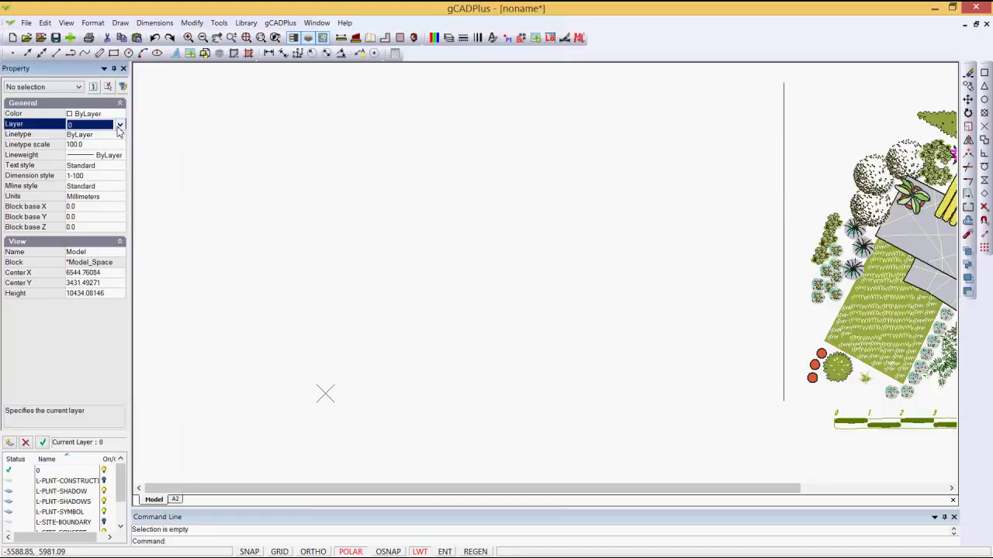
click(120, 125)
click(117, 135)
click(120, 115)
click(121, 115)
scroll(100, 139, up, 5)
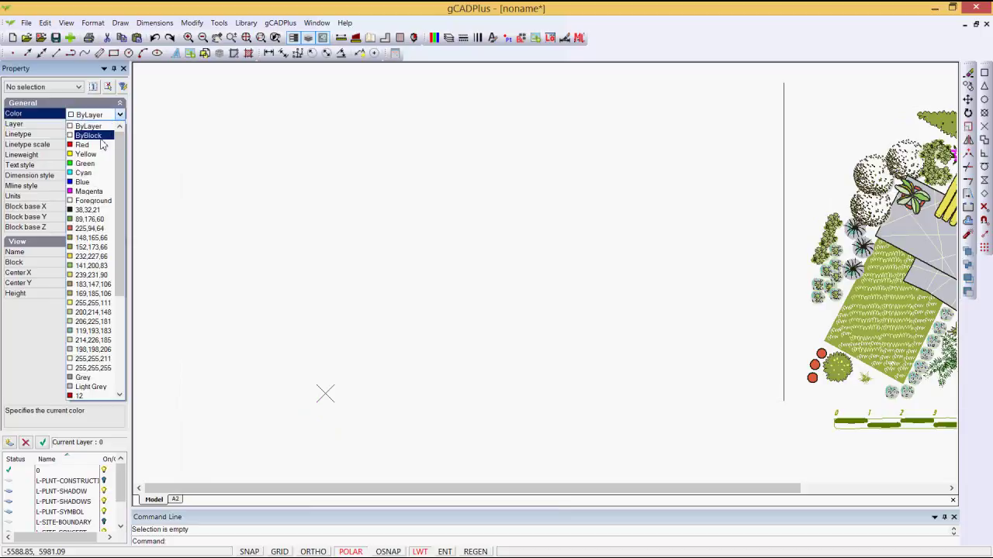
click(93, 145)
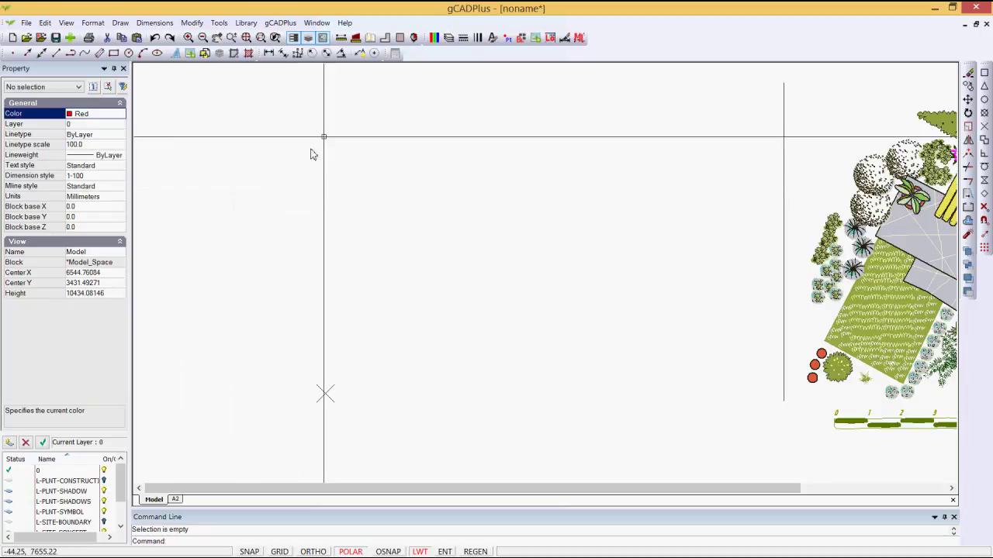
Add a new layer in the layer manager and make it the current layer.
click(448, 39)
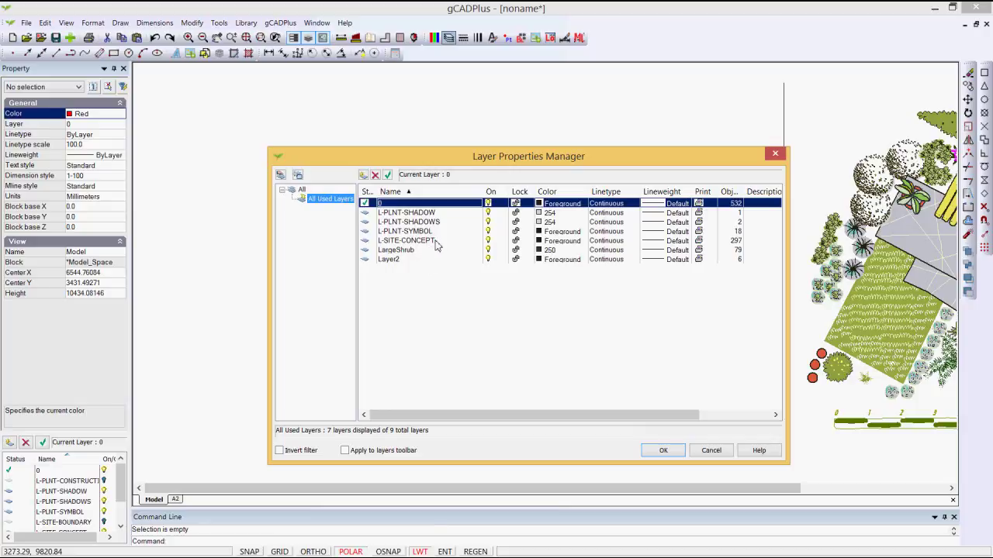
click(363, 174)
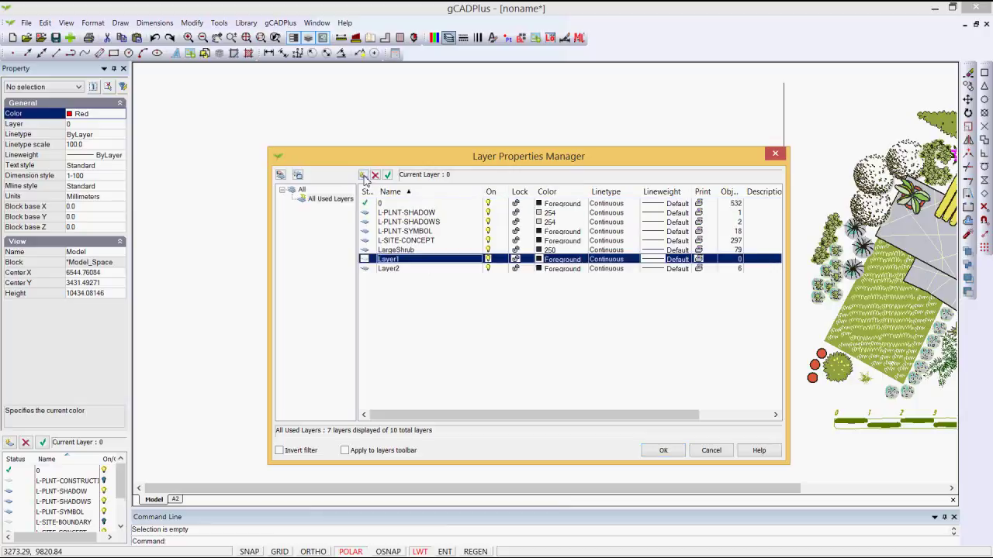
double_click(401, 258)
Try to rename the newly added layer to L-SITE-BOUNDARY.
click(401, 259)
text(L-SITE-BOUNDARY)
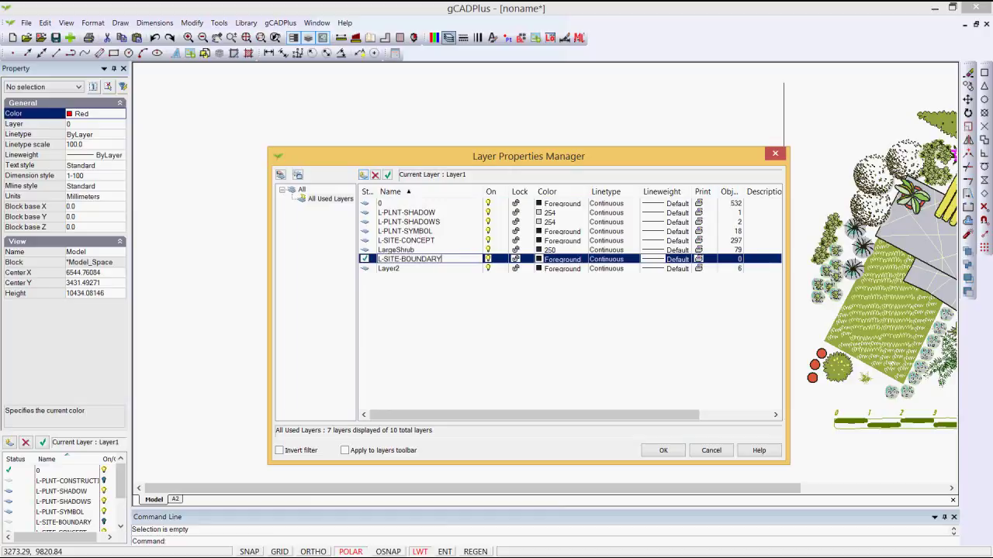
key(ctrl+z)
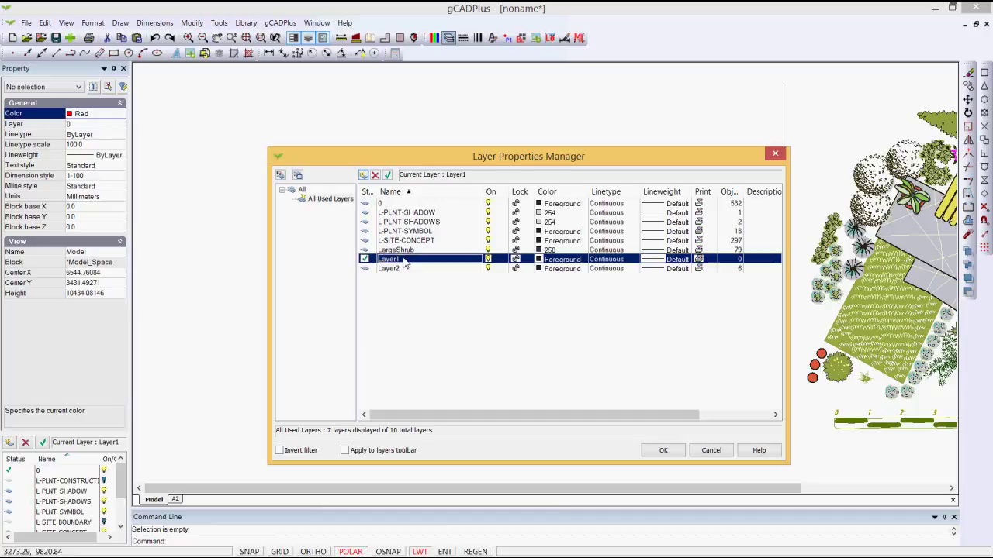
click(404, 261)
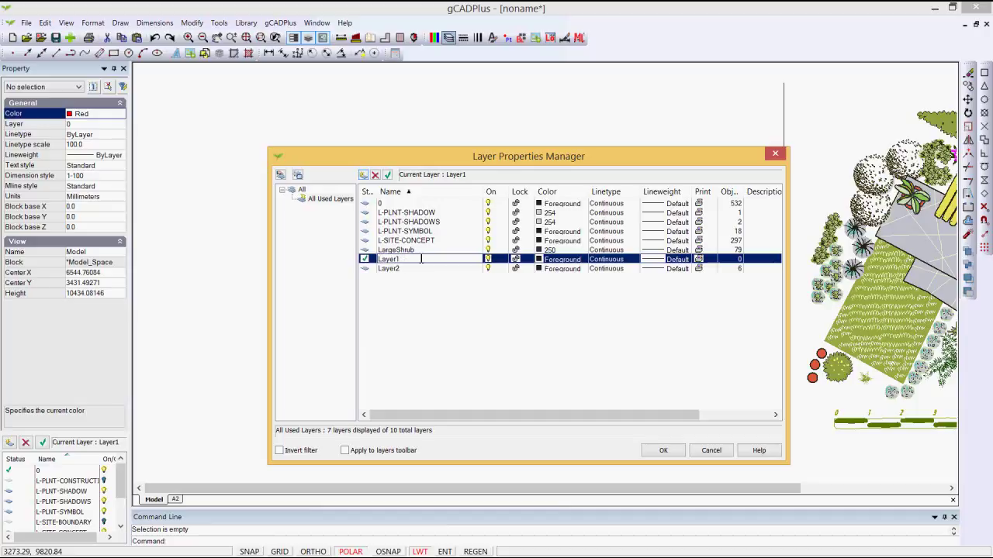
key(BackSpace)
key(BackSpace)
Turn on the existing L-SITE-BOUNDARY layer from the full layer list and set its color to red, index color 10.
click(301, 190)
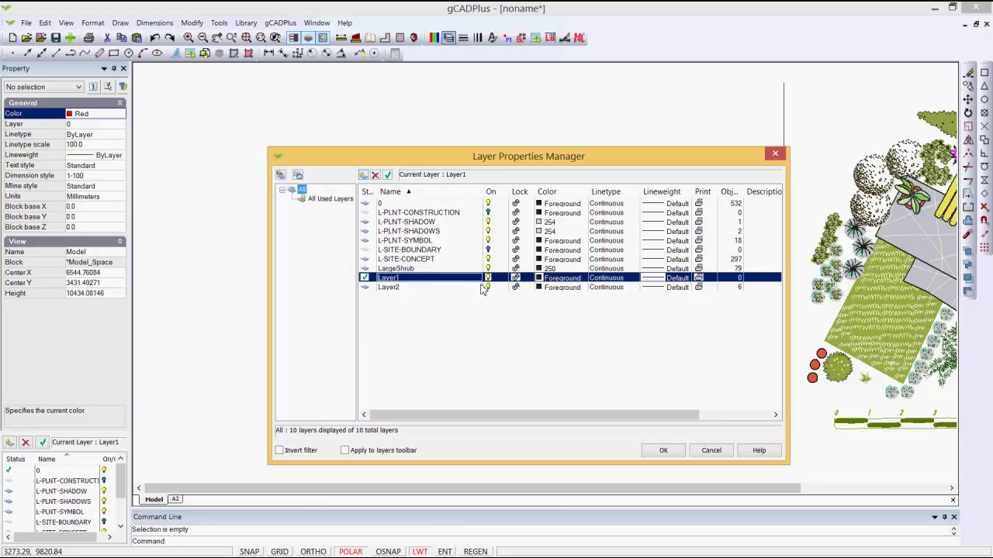
click(489, 250)
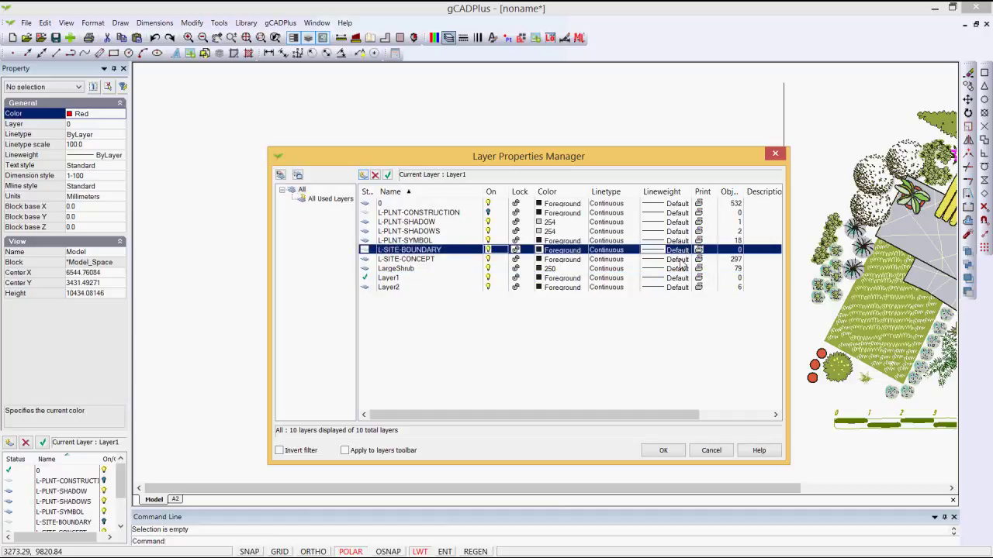
click(572, 252)
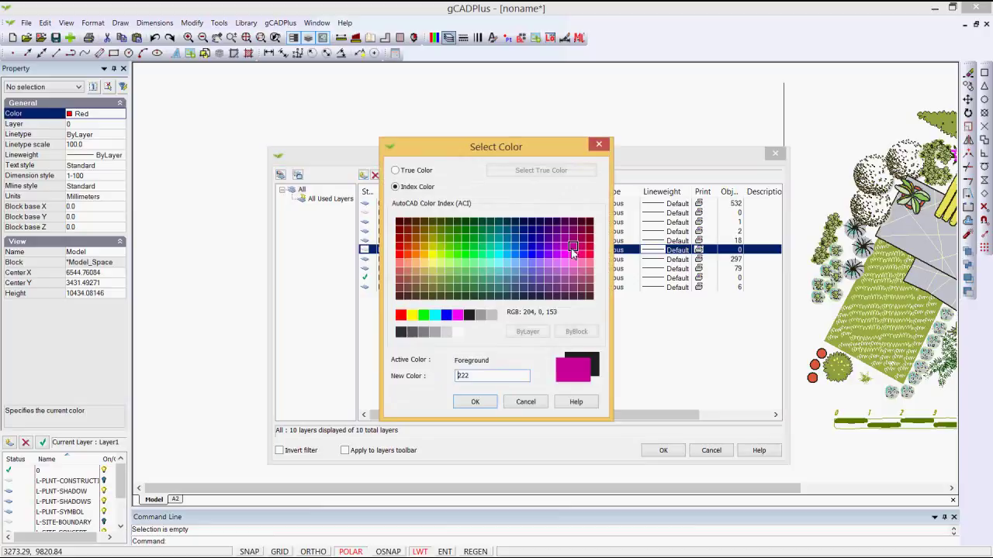
click(399, 255)
click(474, 403)
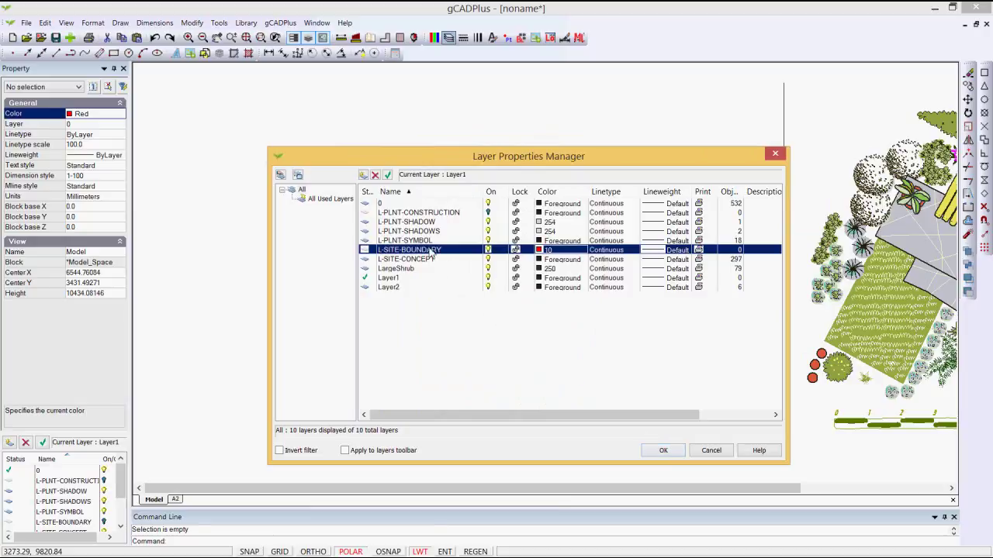
Make L-SITE-BOUNDARY the current layer and apply the layer changes.
click(388, 175)
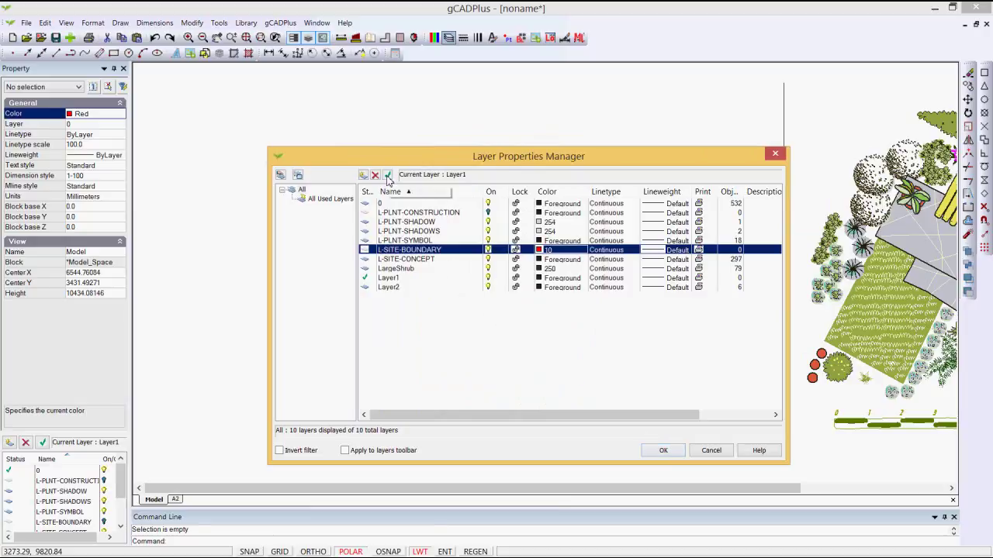
click(663, 451)
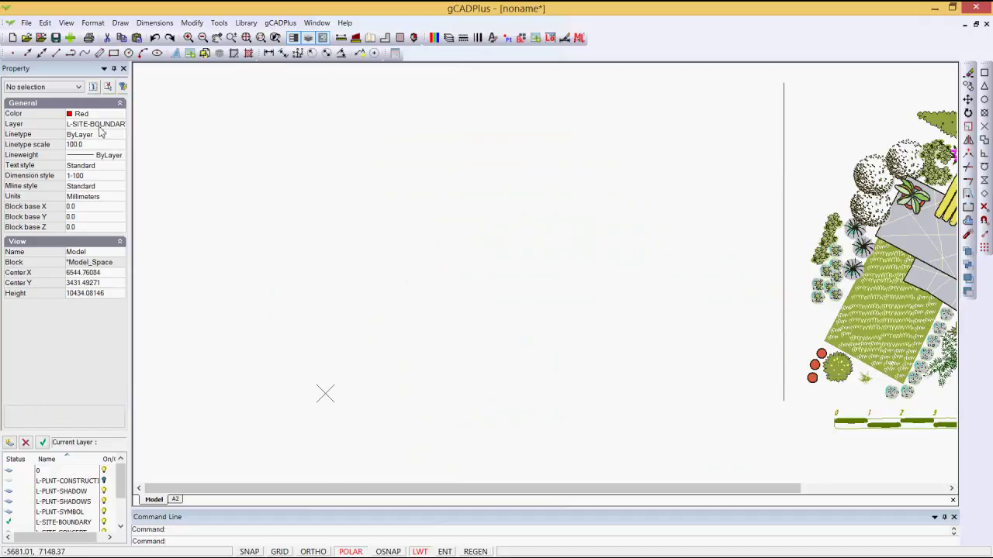
Compare the used-layers list with the full layer list, and leave the layer manager without changes.
click(449, 38)
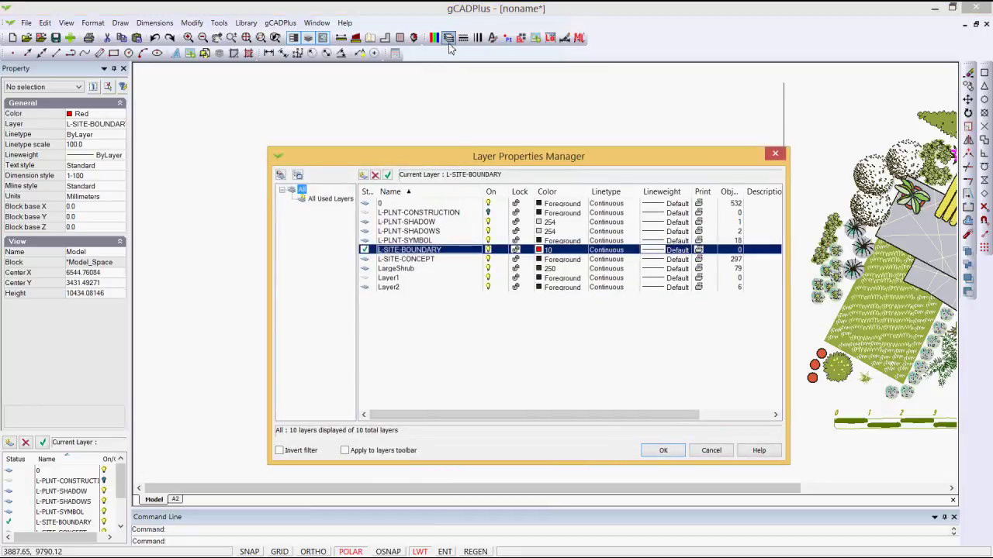
click(329, 198)
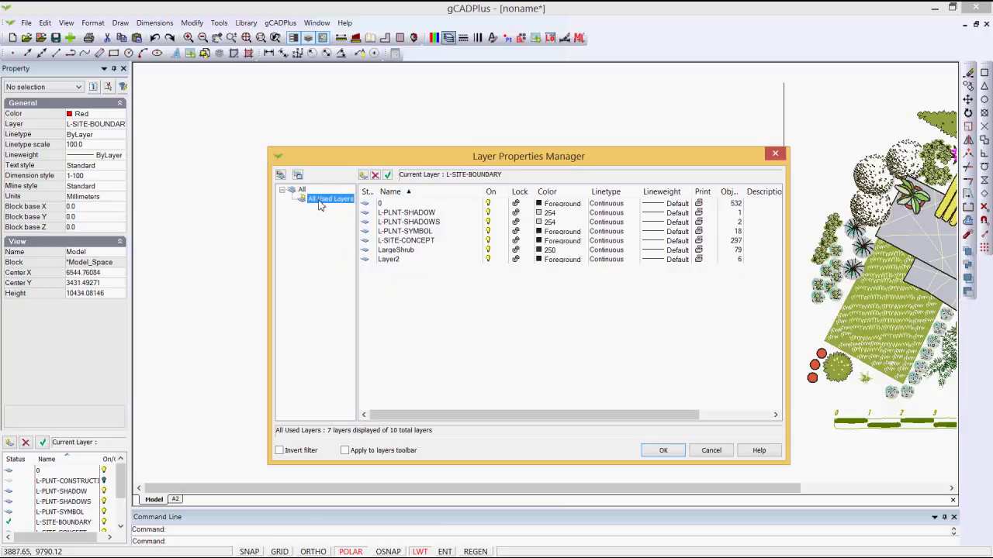
click(299, 191)
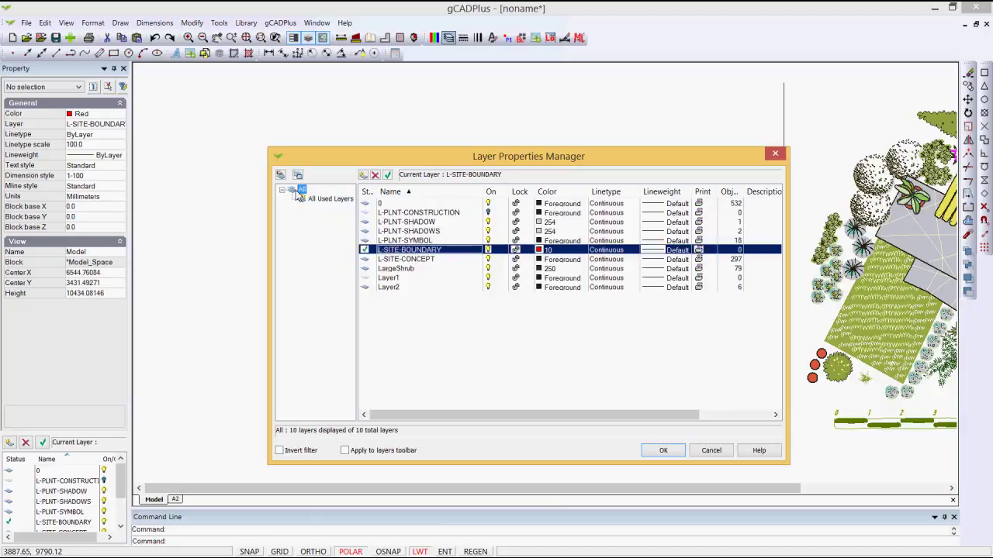
click(711, 450)
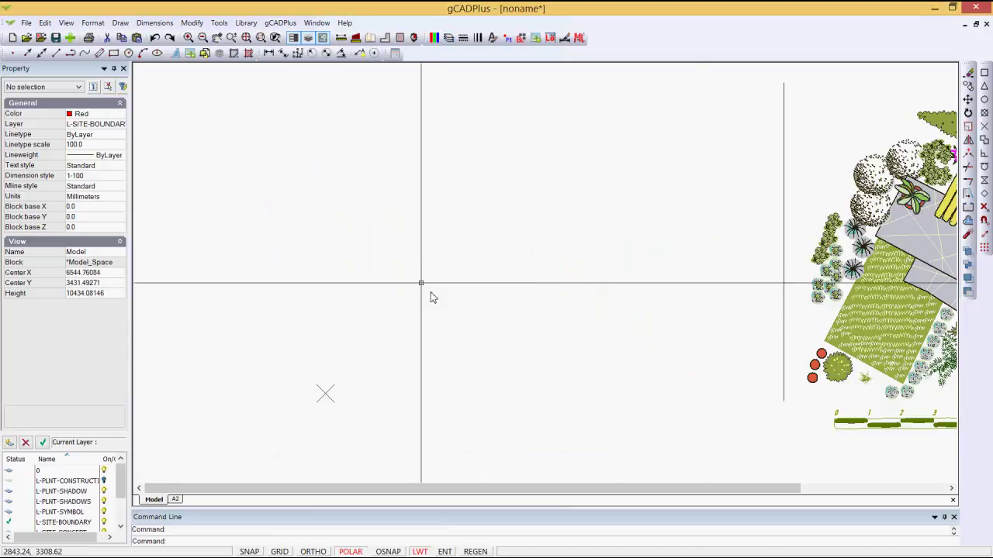
Draw a two-point rectangle from corner 0,0 to opposite corner 5000,3000 on the L-SITE-BOUNDARY layer.
click(118, 23)
mouse_move(231, 136)
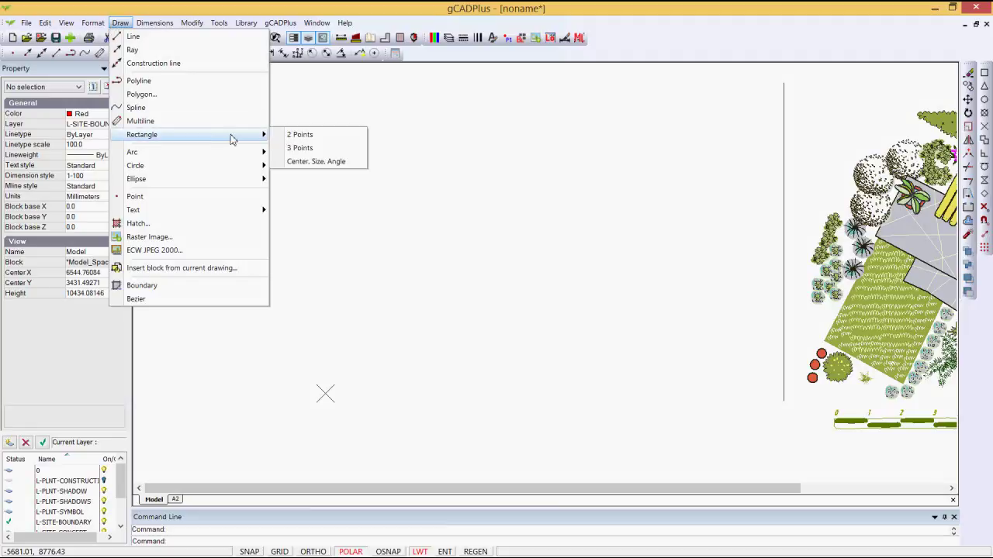
click(299, 135)
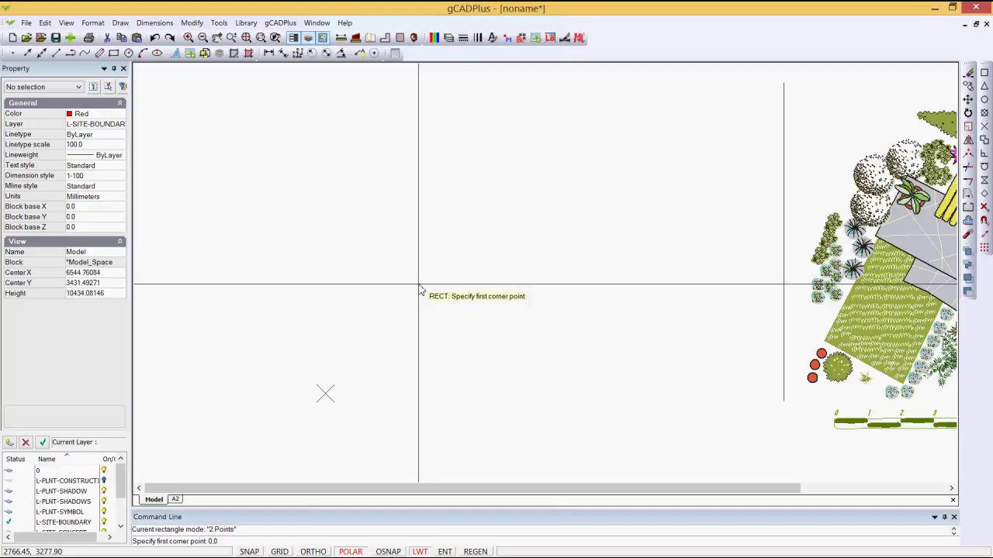
key(Return)
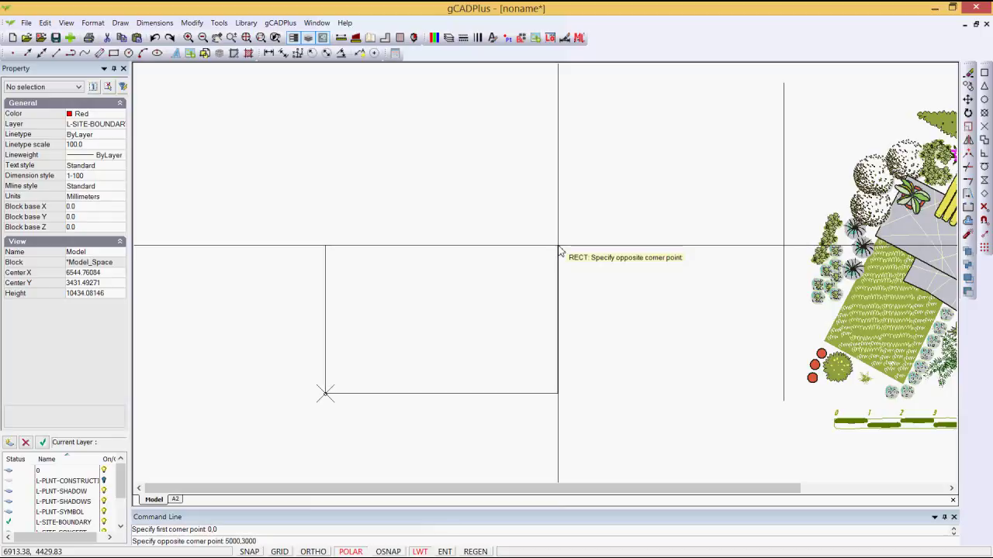
key(Return)
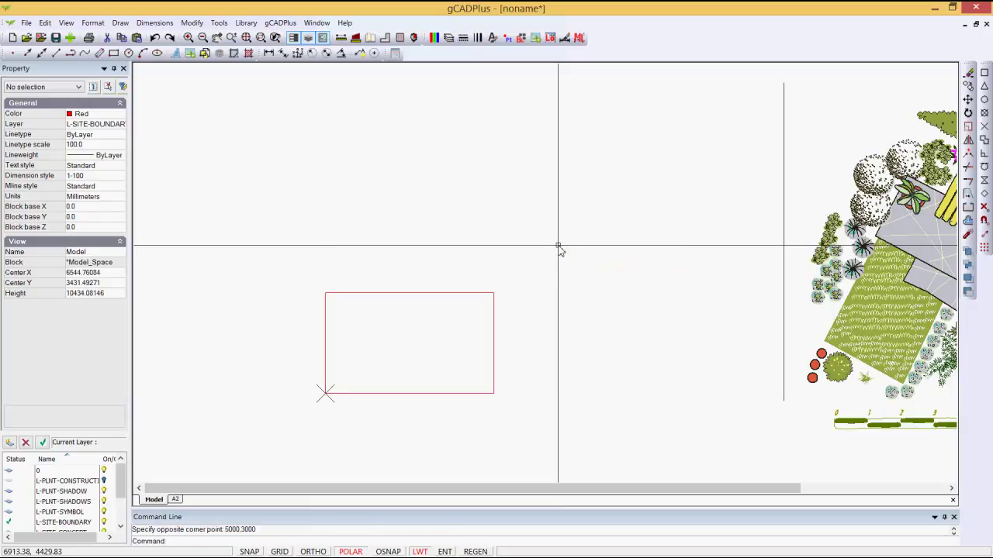
scroll(488, 325, down, 1)
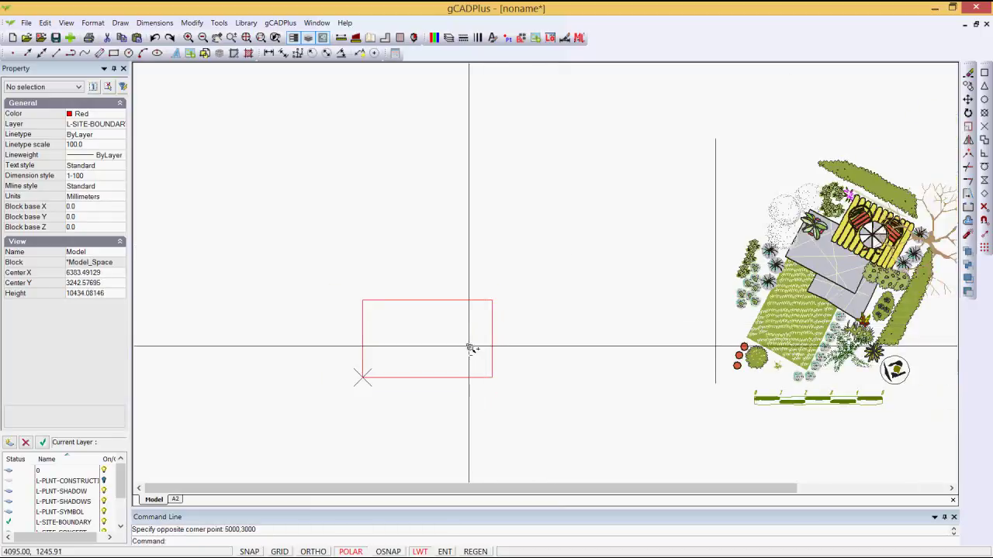
scroll(470, 348, up, 1)
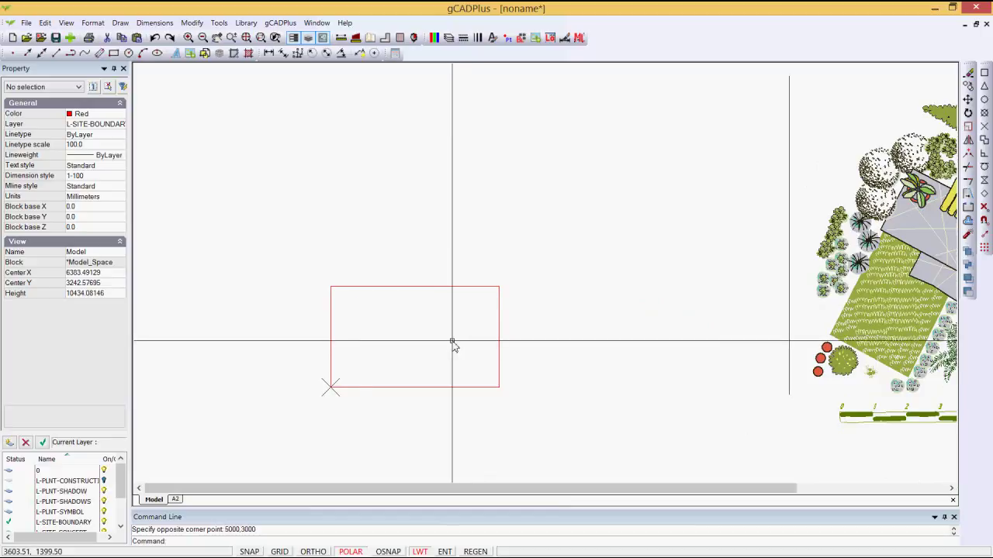
scroll(453, 345, down, 1)
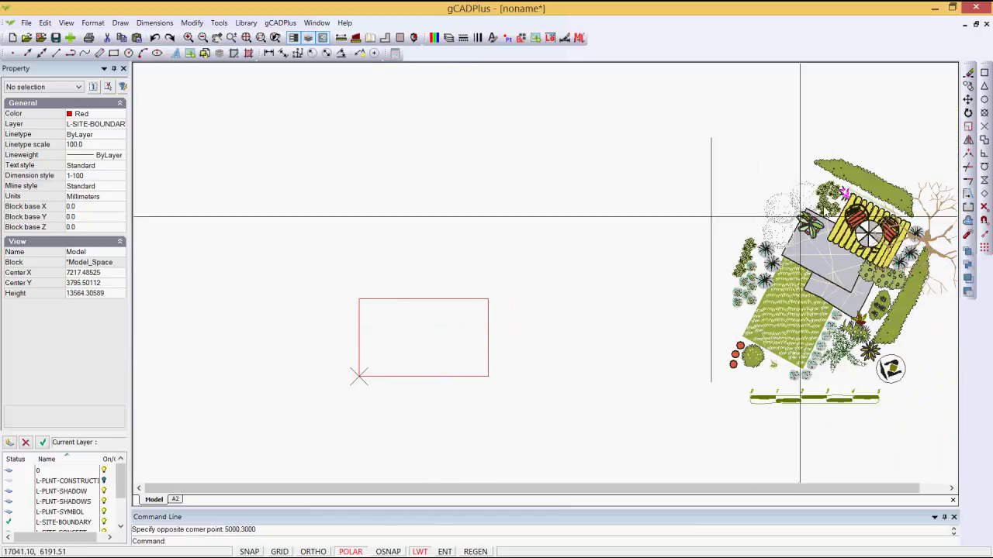
click(835, 305)
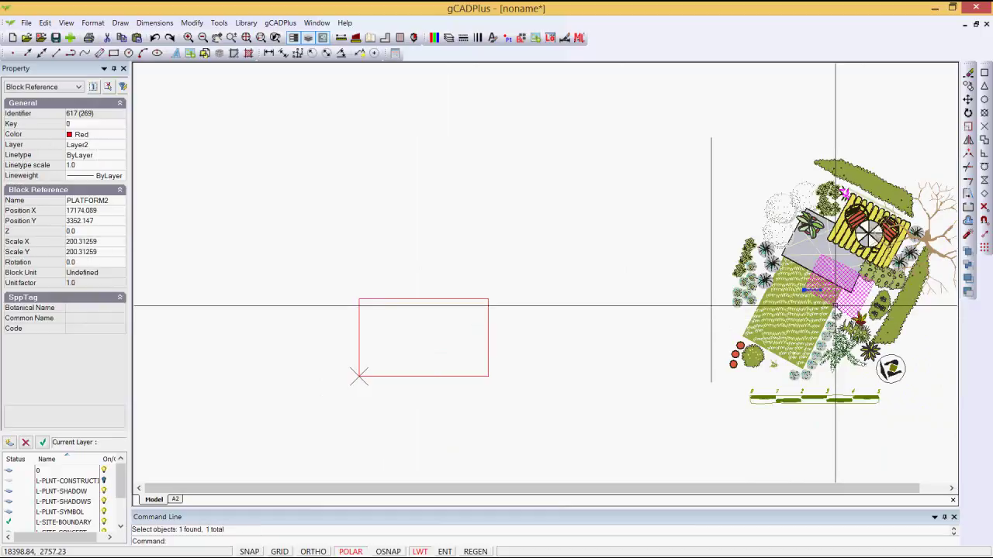
key(Escape)
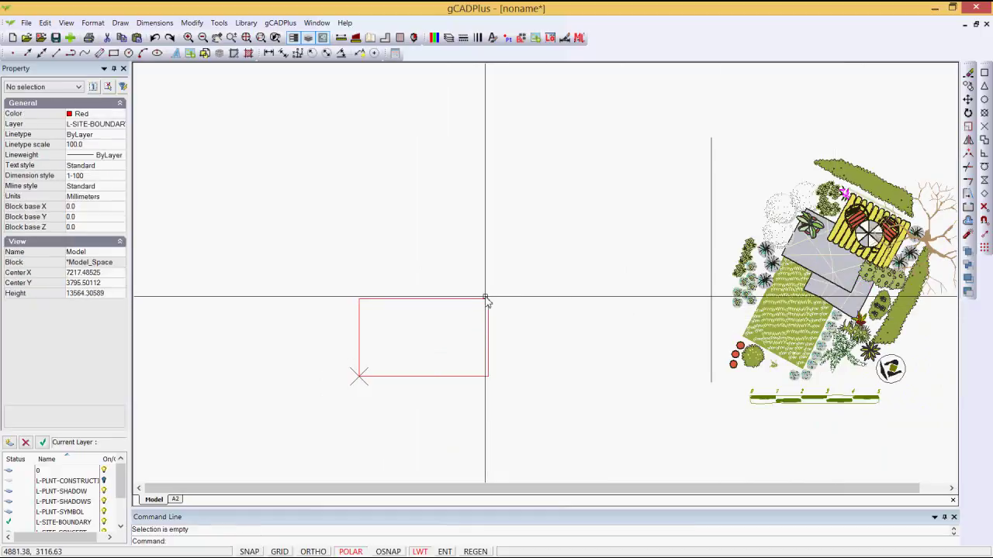
Change the background color of the drawing area to black.
click(67, 24)
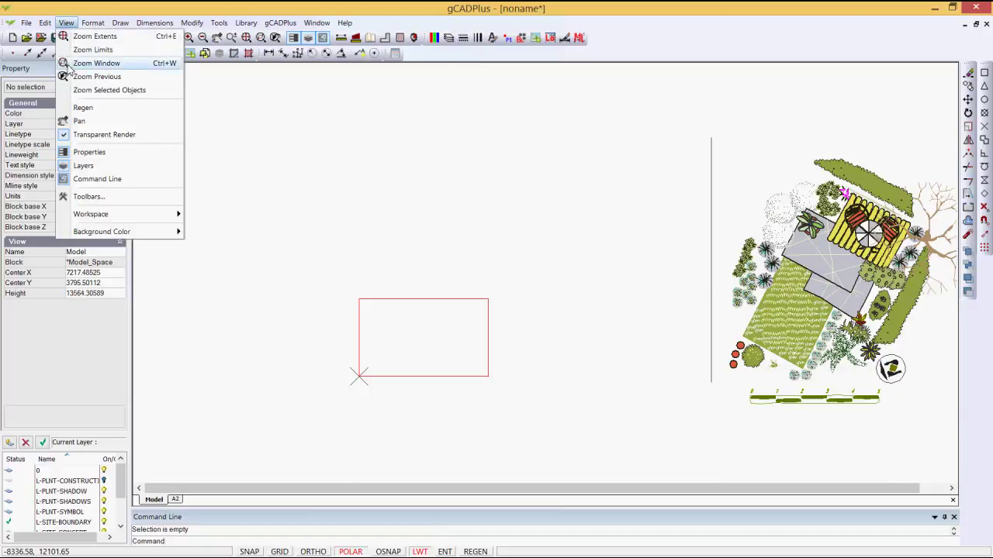
mouse_move(170, 232)
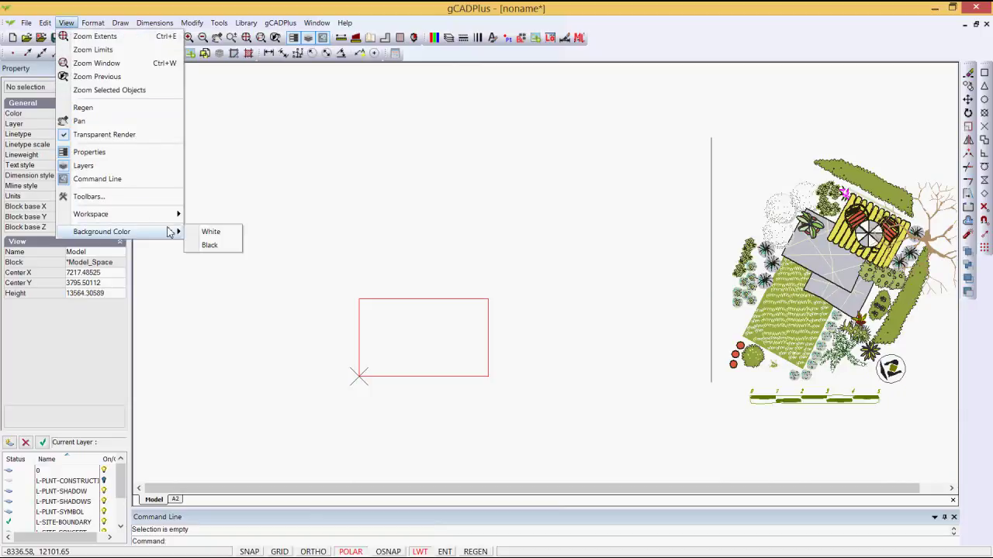
click(209, 246)
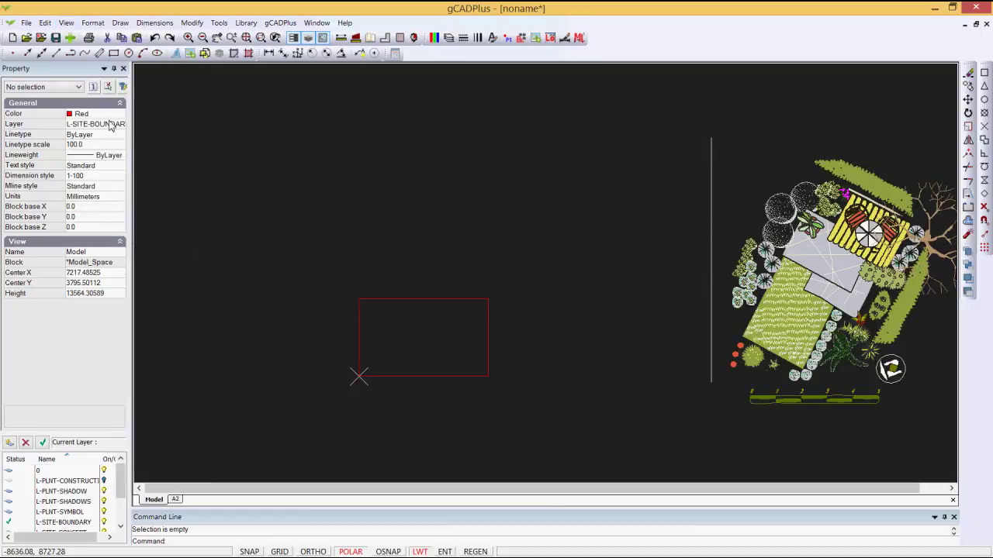
Set the point style size to 0.5 % of window height, keeping the X-through-the-point symbol.
click(92, 23)
click(120, 108)
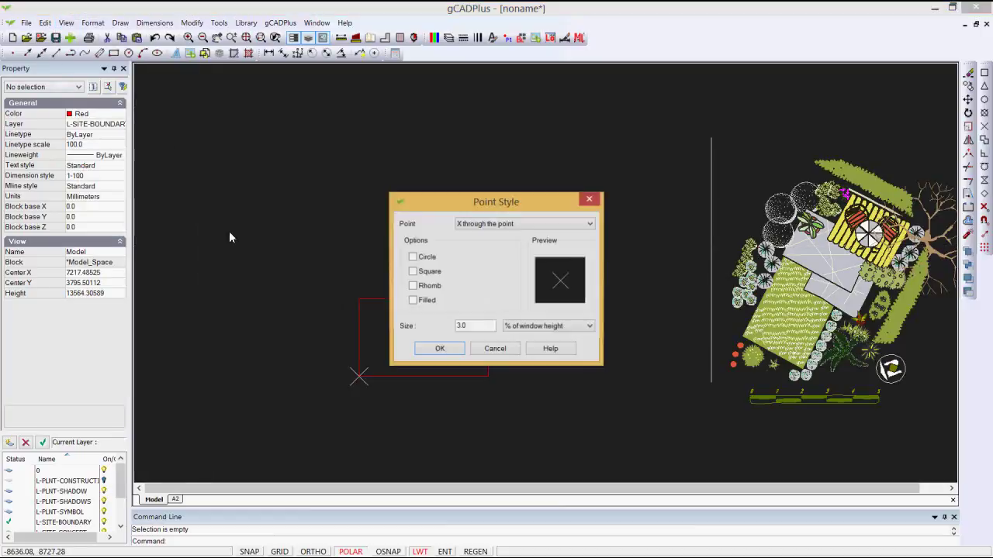
drag(469, 330, 448, 329)
text(0.5)
key(Return)
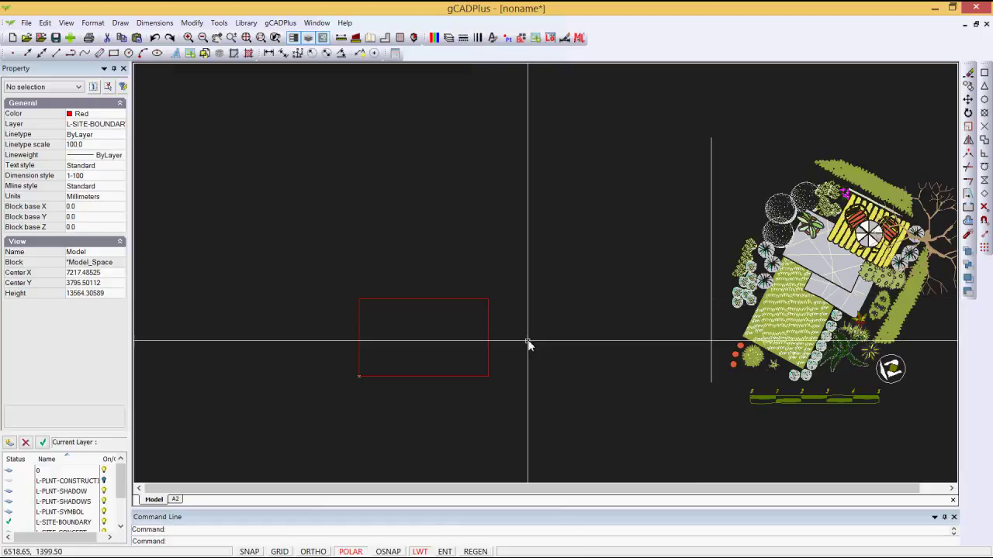
Inspect the properties of the red site-boundary rectangle, including its width, height and layer, and clear the selection.
click(450, 378)
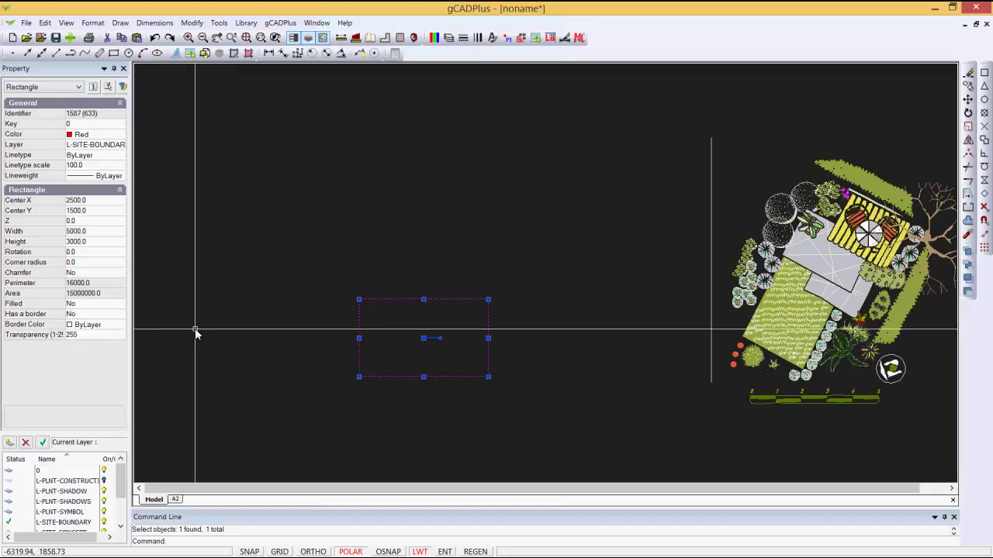
key(Escape)
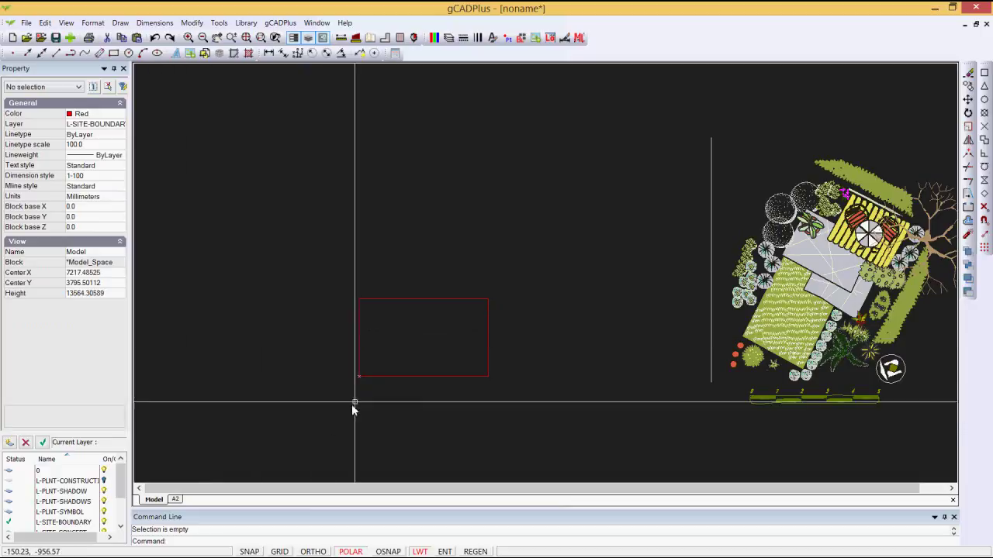
scroll(381, 371, up, 3)
scroll(383, 370, up, 1)
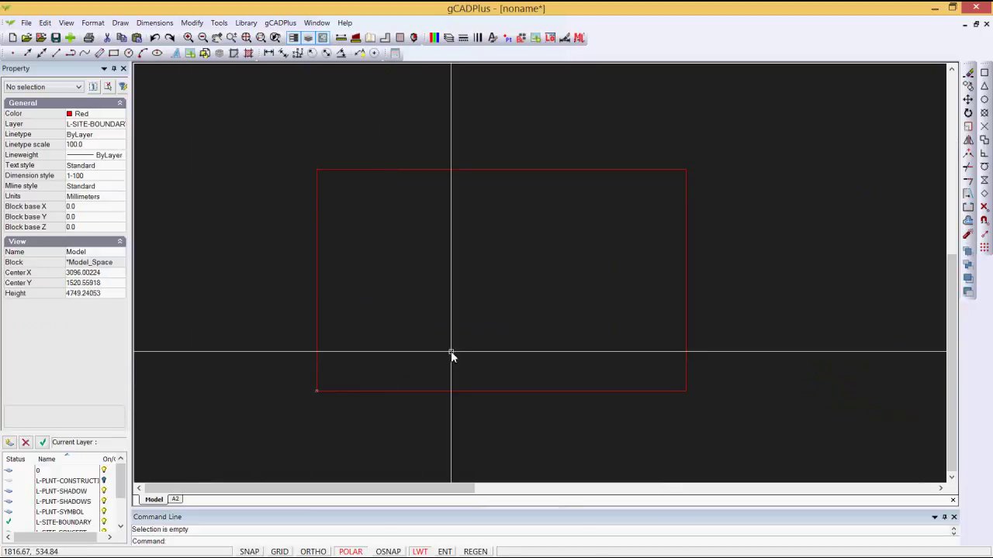